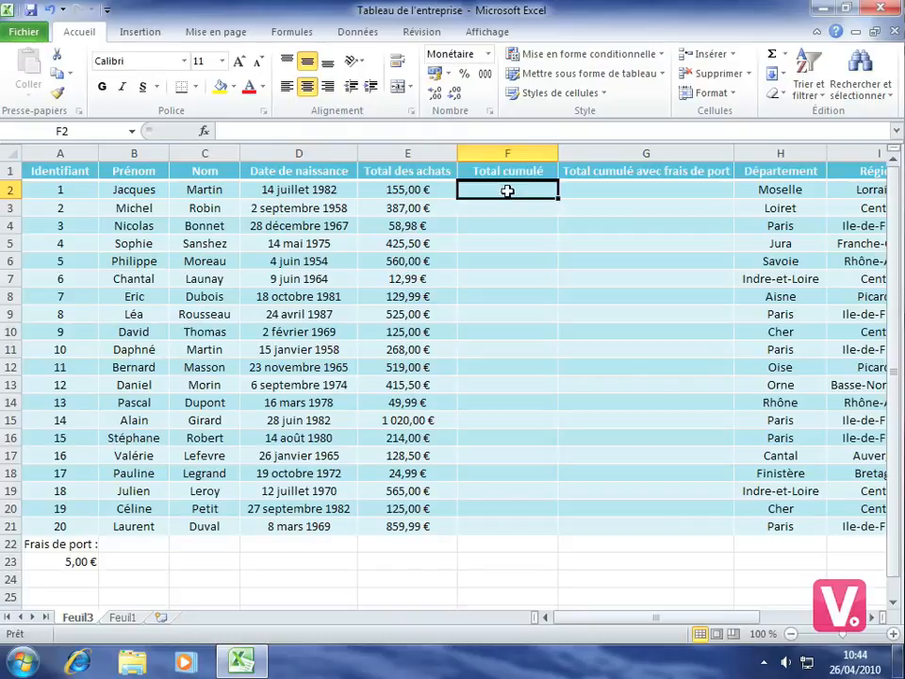
Step: Enter the formula =E2 in cell F2 to start the Total cumulé column
type("=")
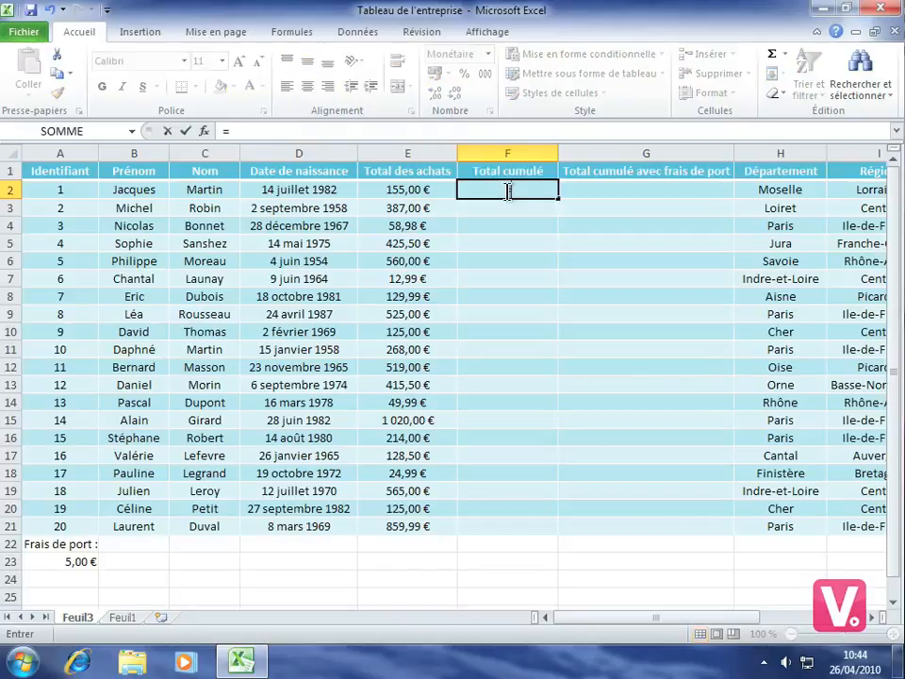
left_click(397, 190)
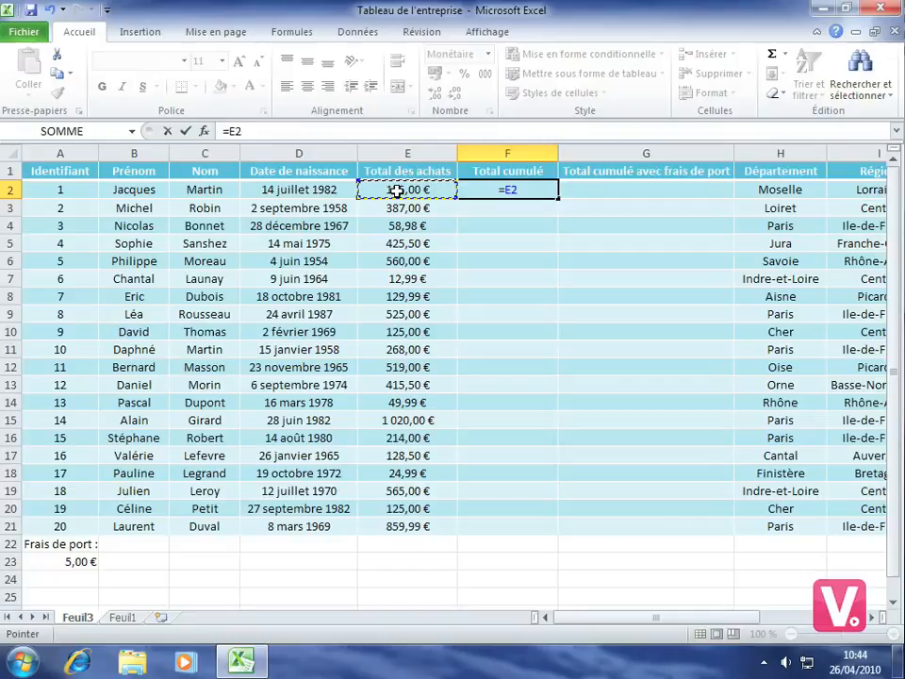
key("Return")
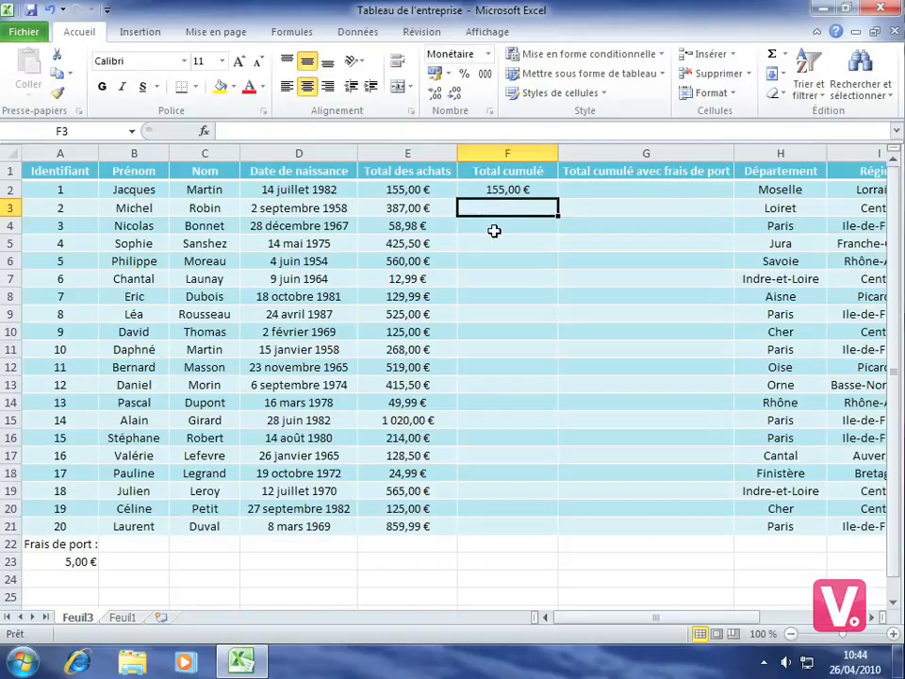
Step: Enter the formula =F2+E3 in cell F3 to add the second purchase to the running total
type("=")
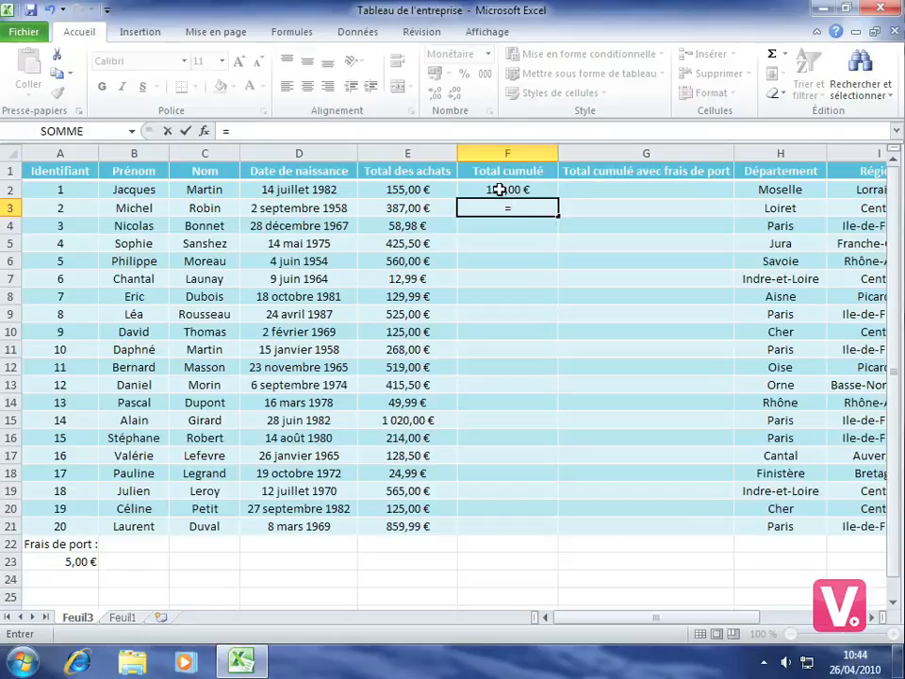
left_click(497, 189)
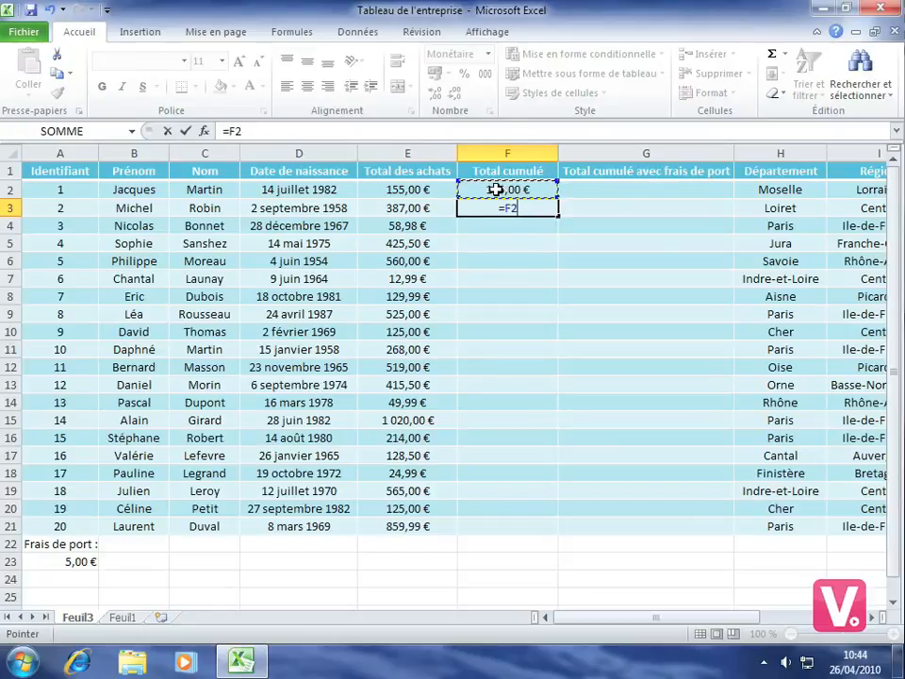
type("+")
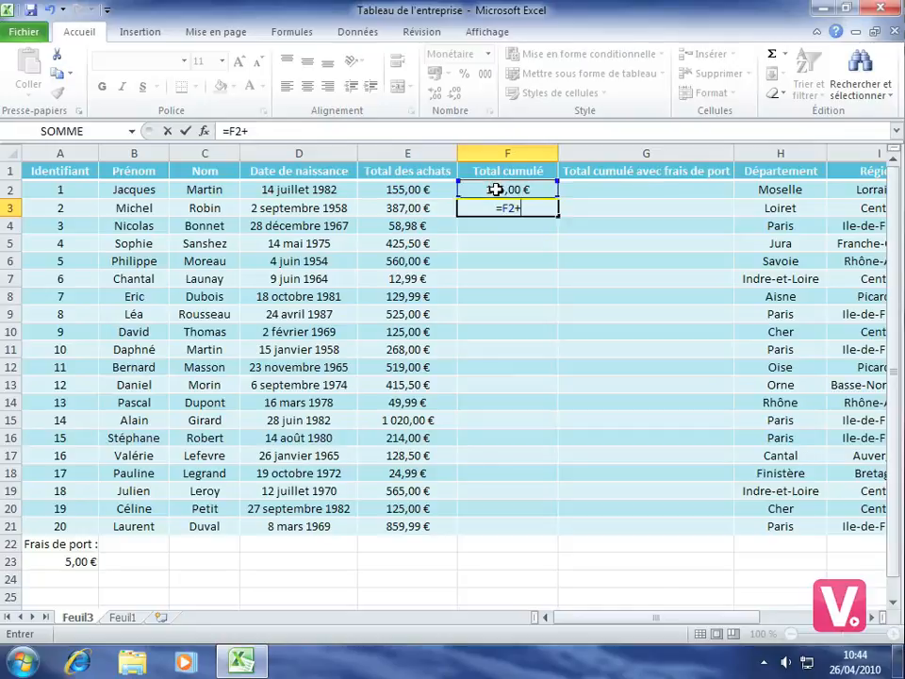
left_click(413, 210)
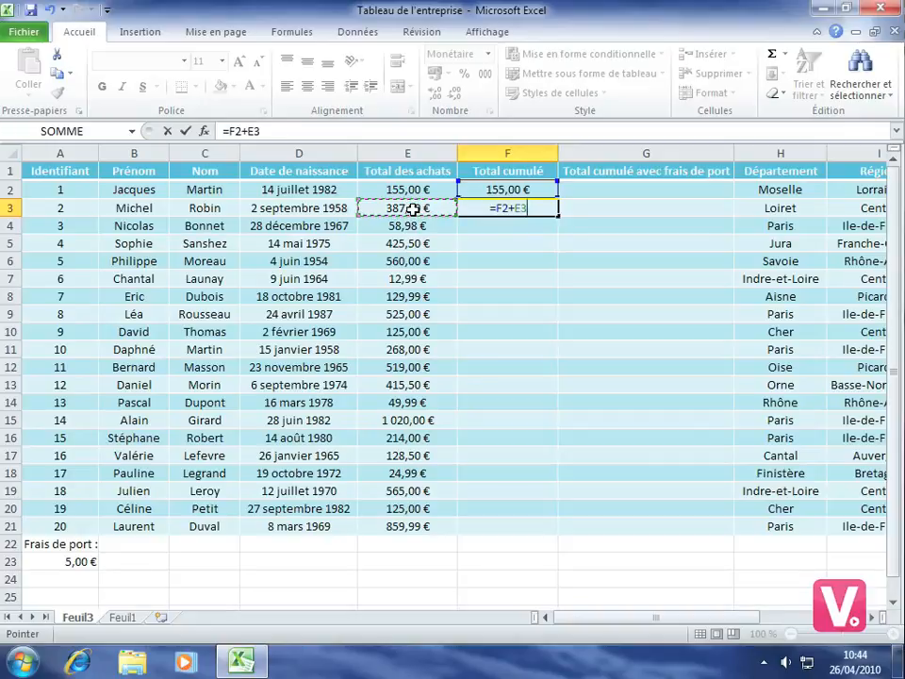
key("Return")
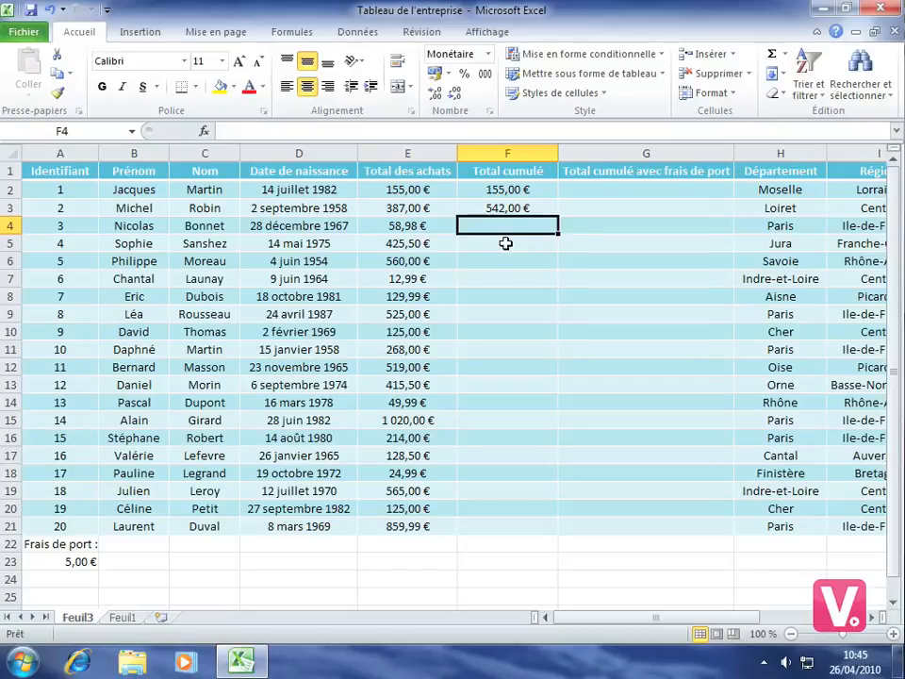
Step: Fill the running-total formula from F3 down to F21 and inspect the copied formula in F14
left_click(497, 208)
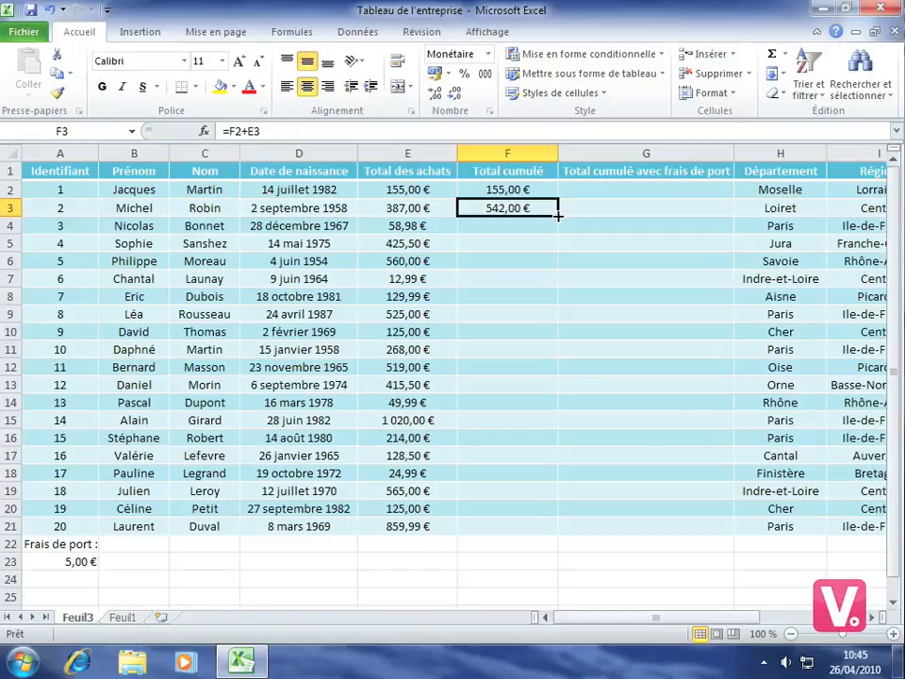
left_click_drag(557, 216, 557, 216)
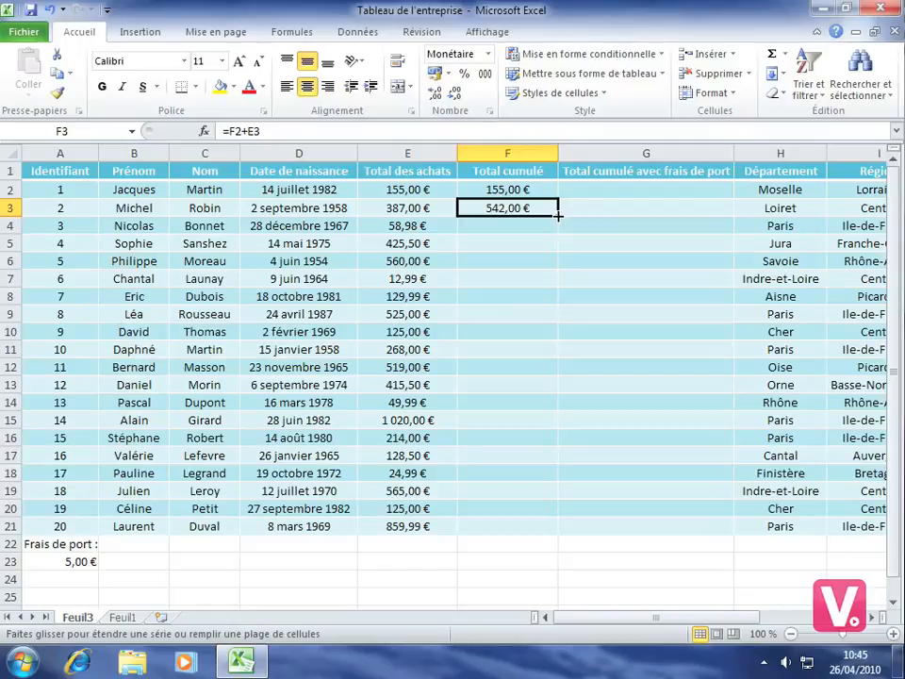
left_click_drag(557, 216, 509, 540)
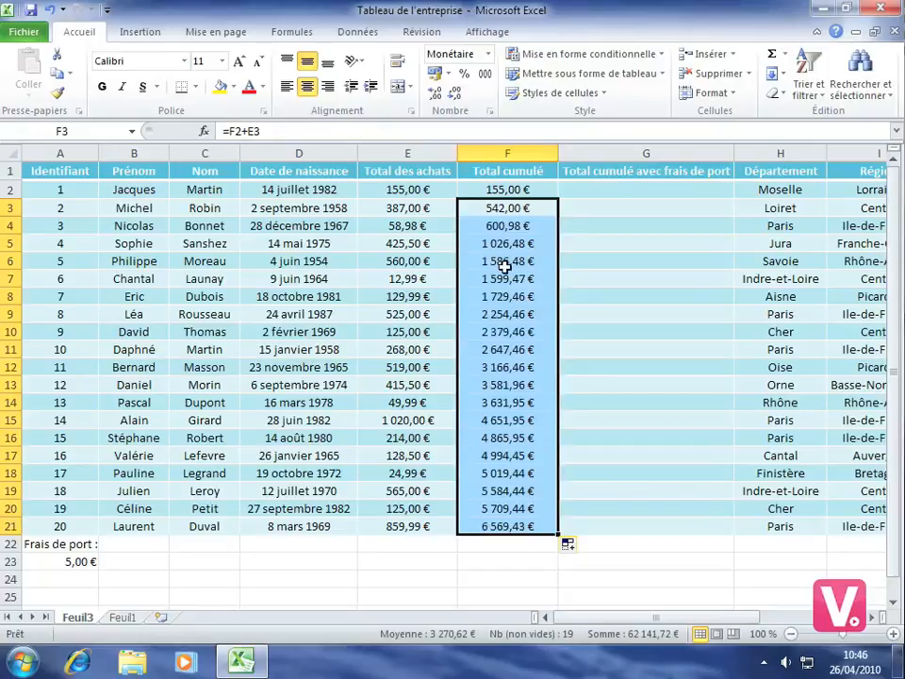
left_click(509, 402)
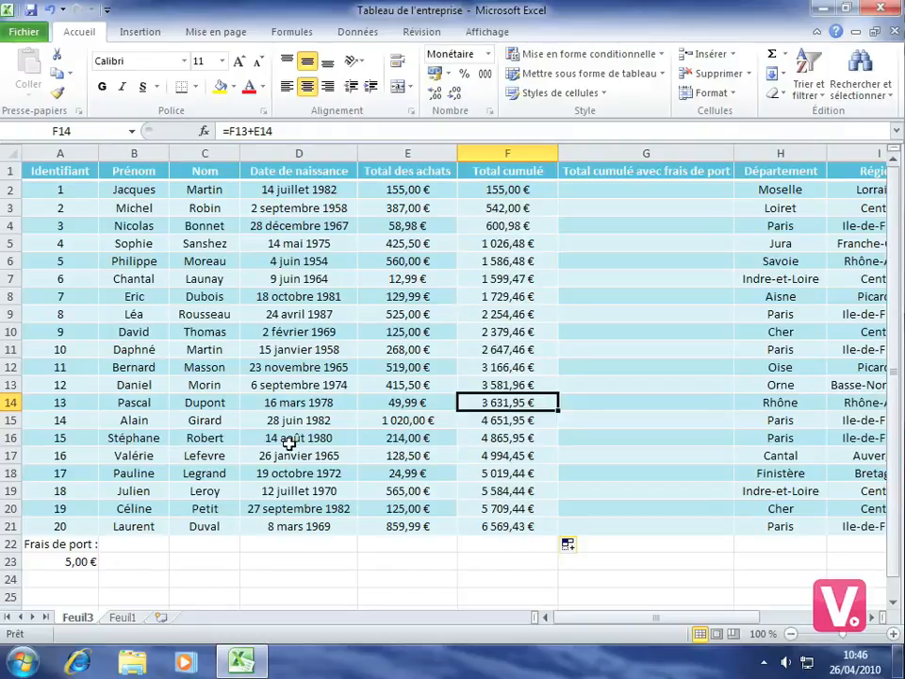
Step: Enter the formula =F2+A23 in cell G2 to add the shipping cost to the running total
left_click(594, 189)
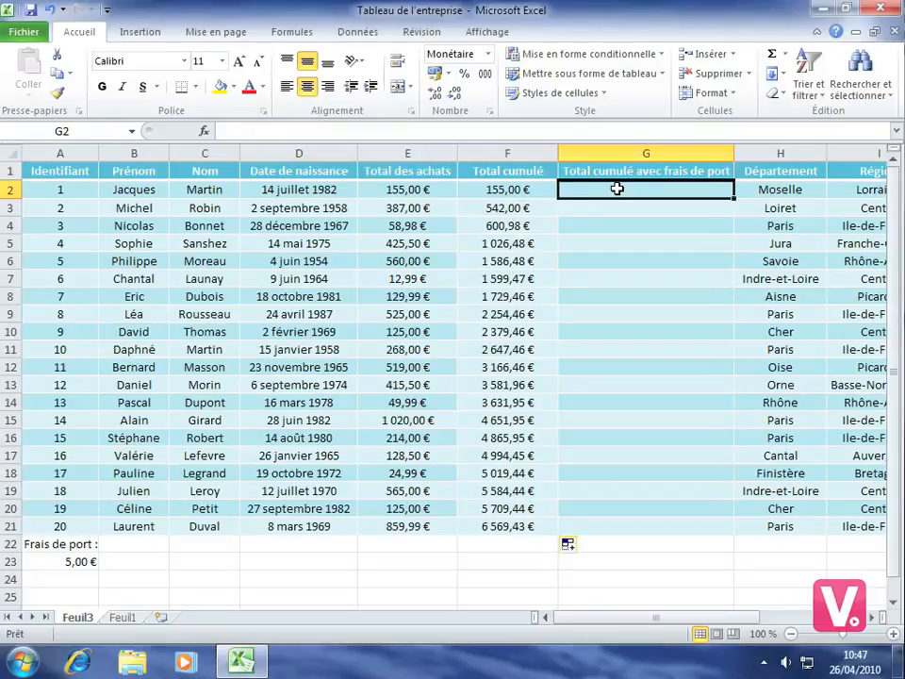
type("=")
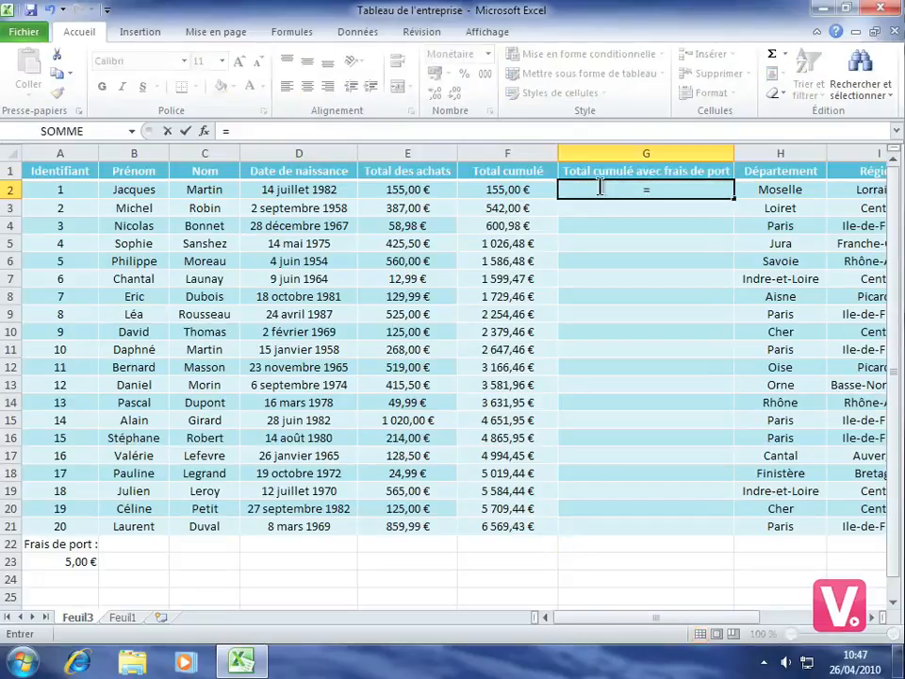
left_click(502, 189)
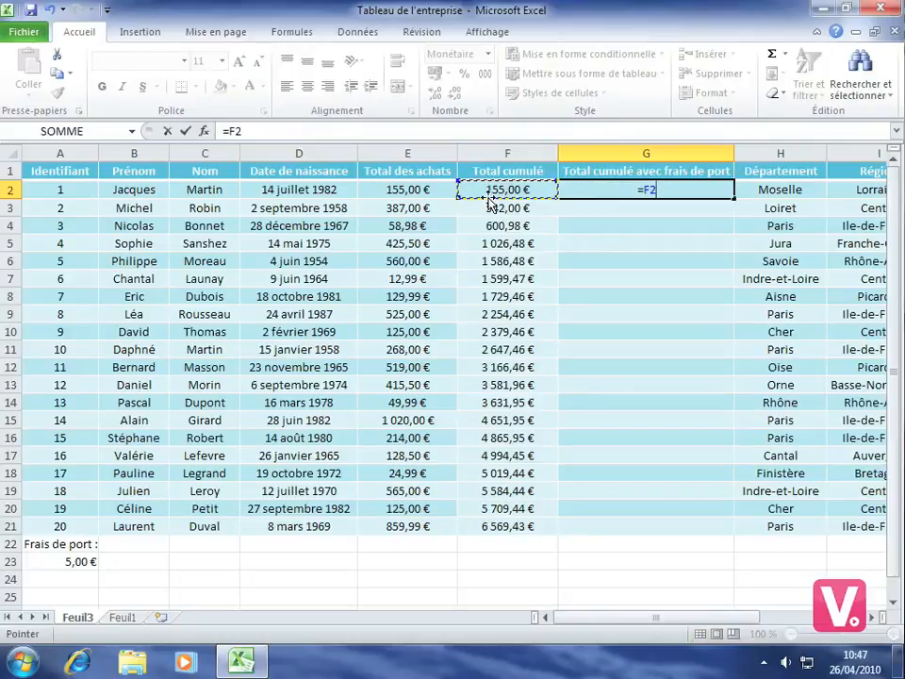
type("+")
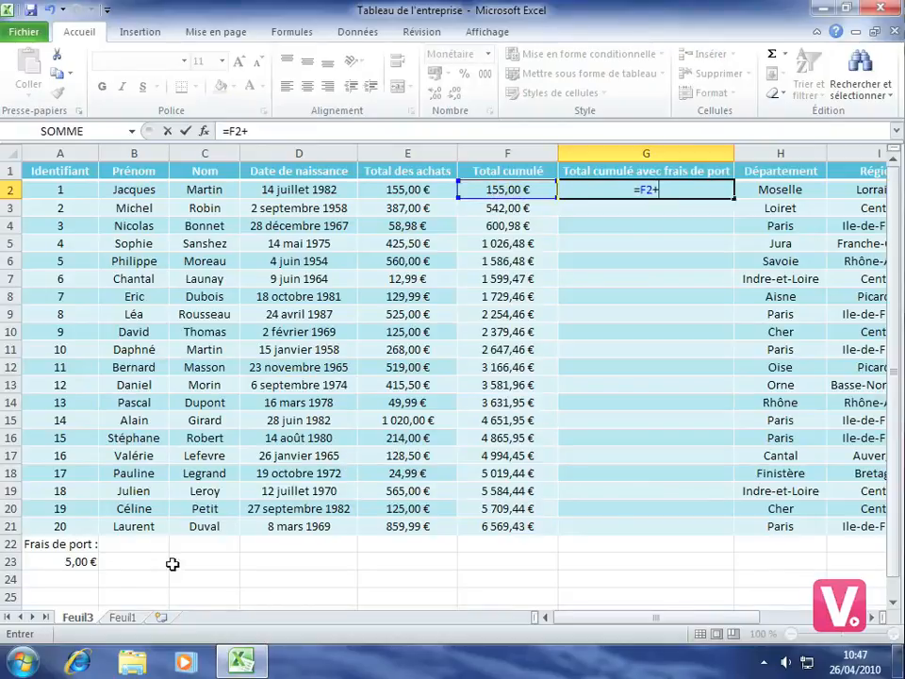
left_click(56, 561)
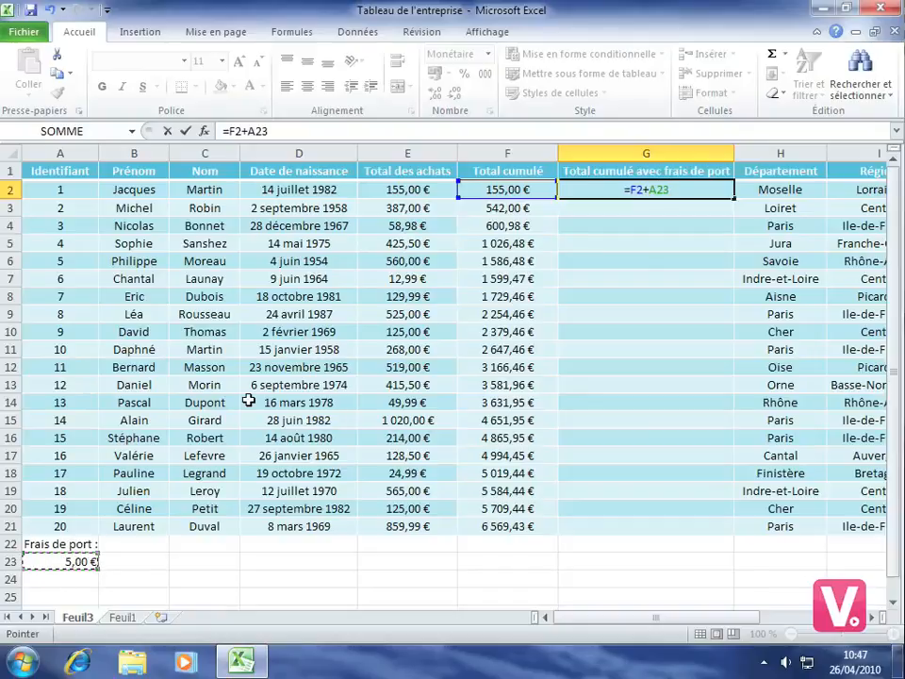
key("Return")
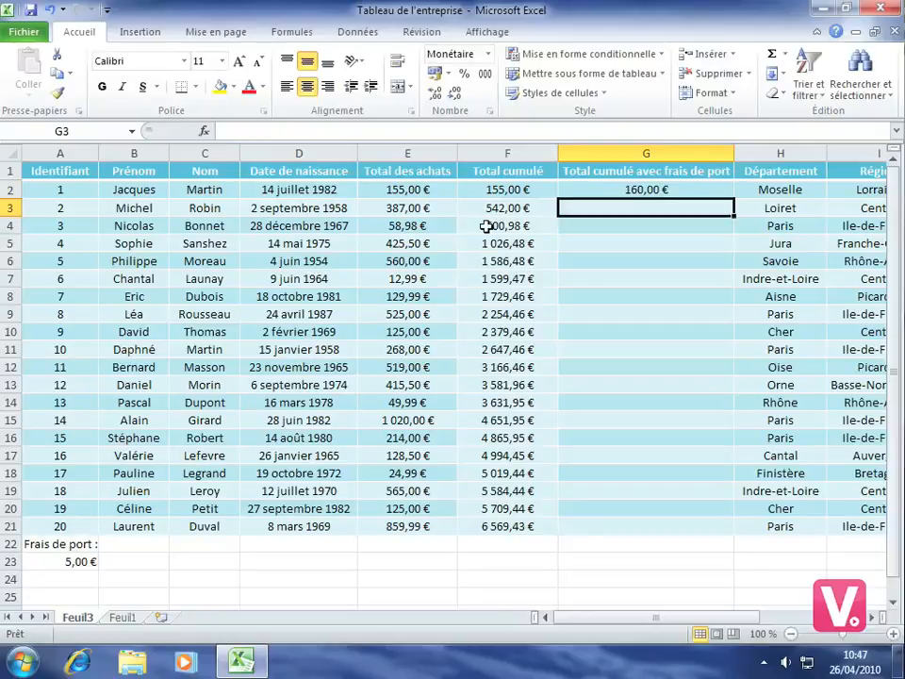
Step: Try filling the G2 formula down to G6 and compare the cell references in G2 and G3
left_click(616, 190)
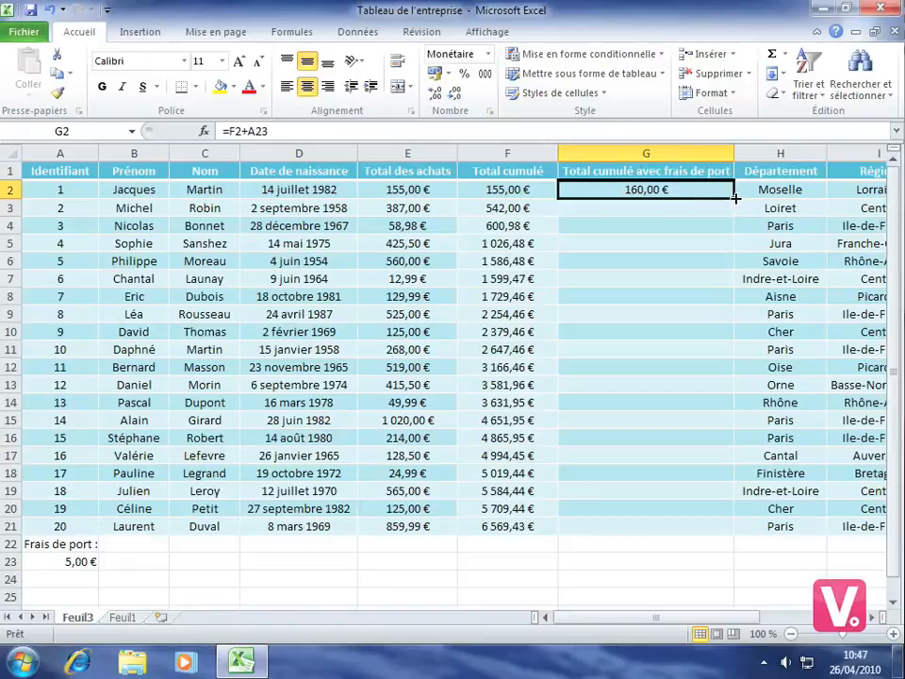
left_click_drag(734, 198, 725, 263)
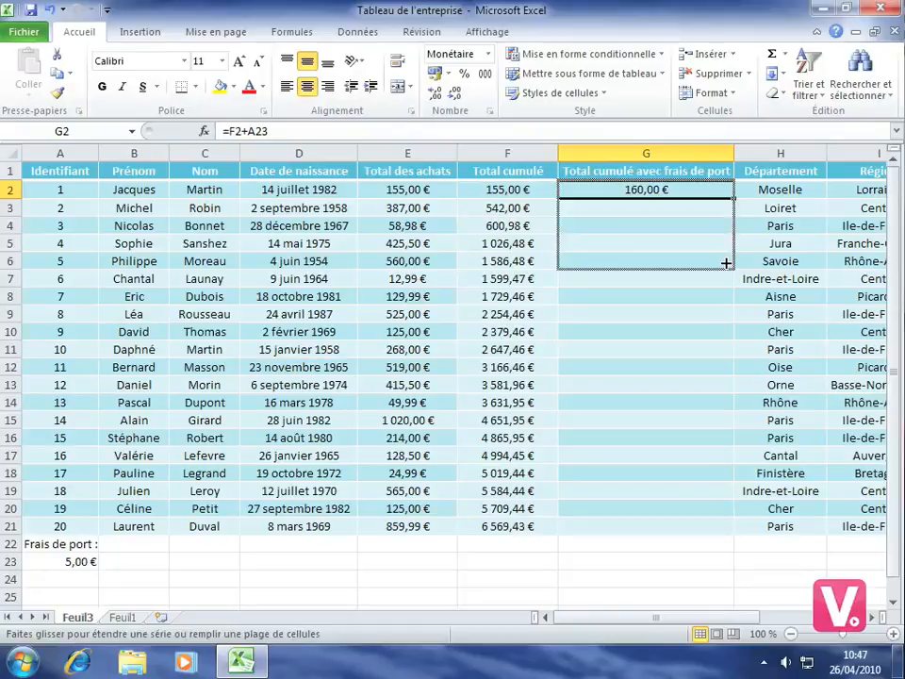
left_click_drag(725, 262, 723, 262)
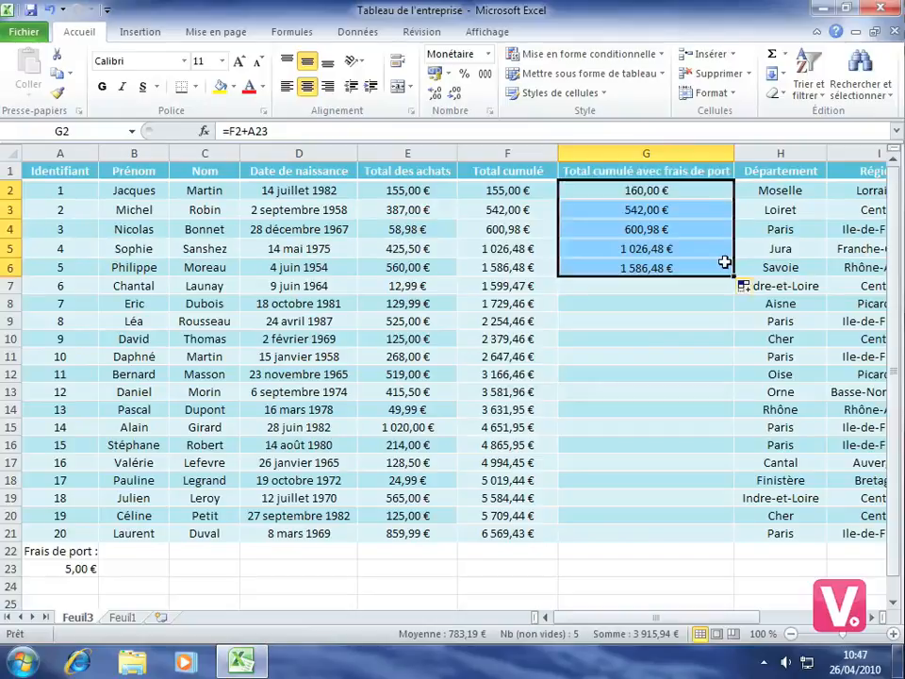
left_click(637, 209)
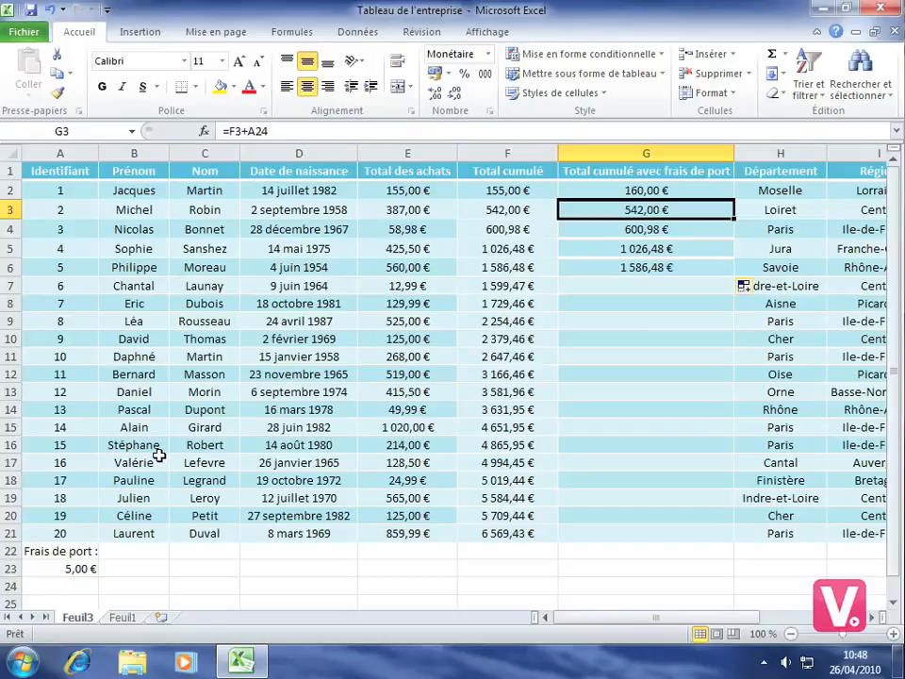
left_click(603, 191)
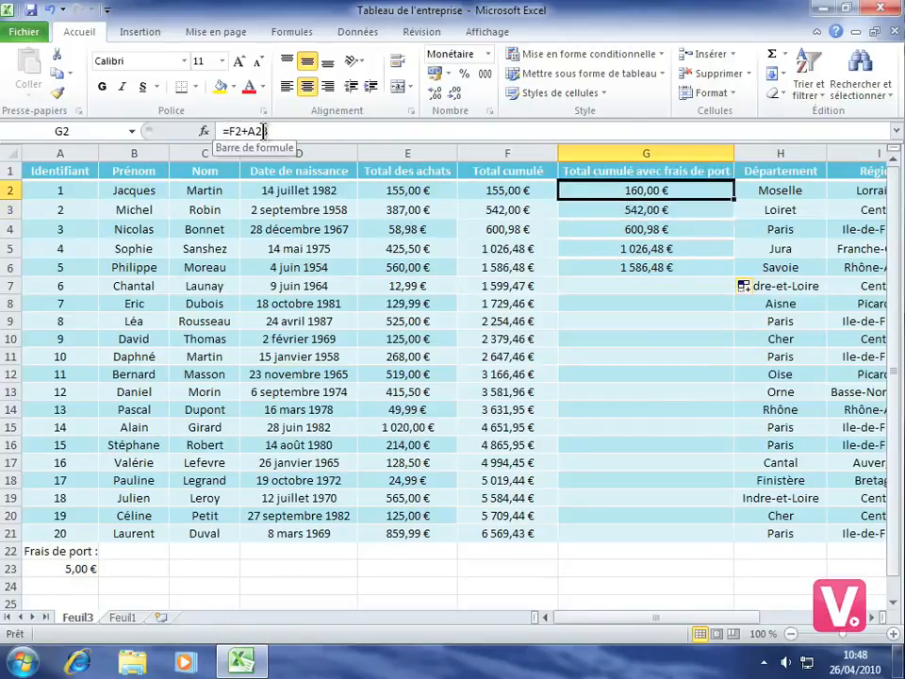
left_click(624, 210)
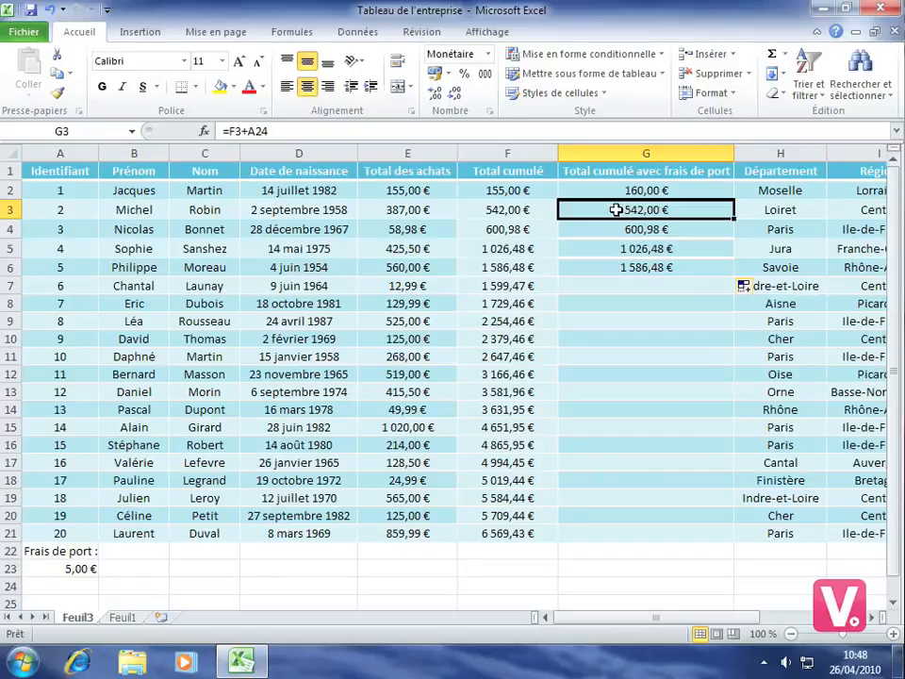
Step: Change the formula in G2 to =F2+A$23 so the shipping cost row is fixed
left_click(610, 191)
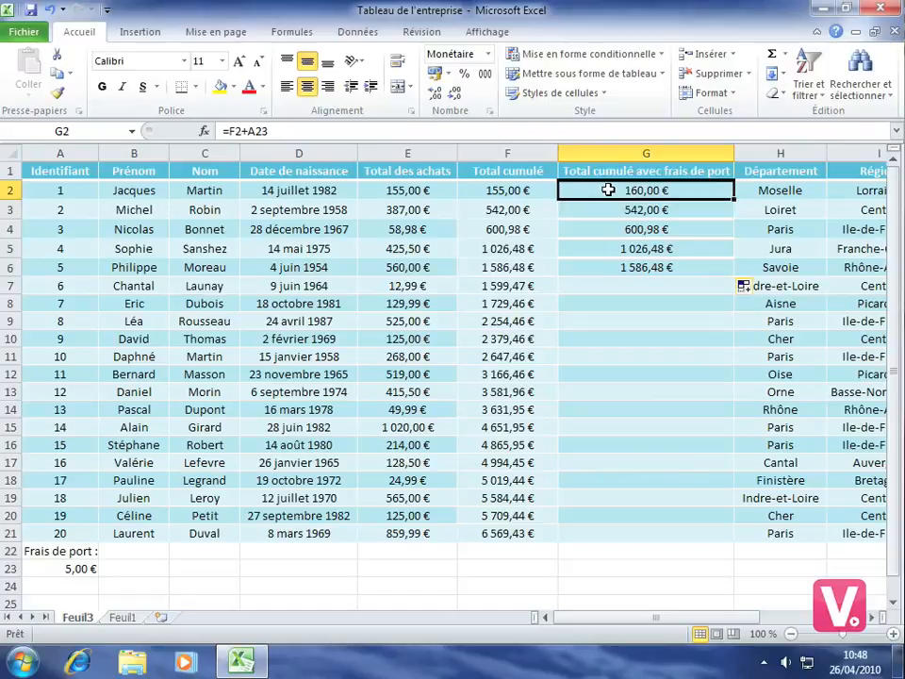
left_click(255, 131)
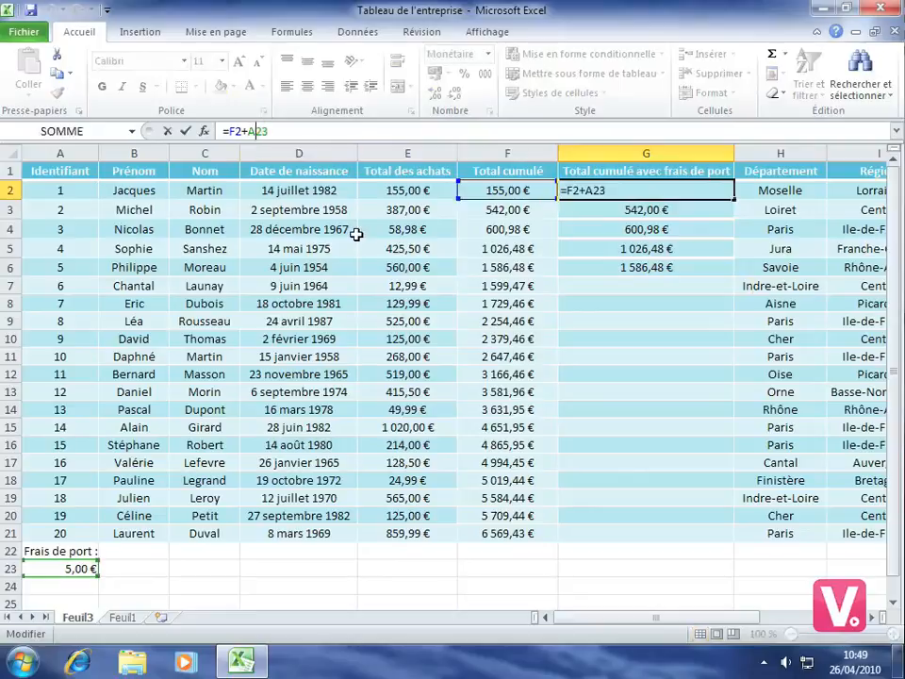
type("$")
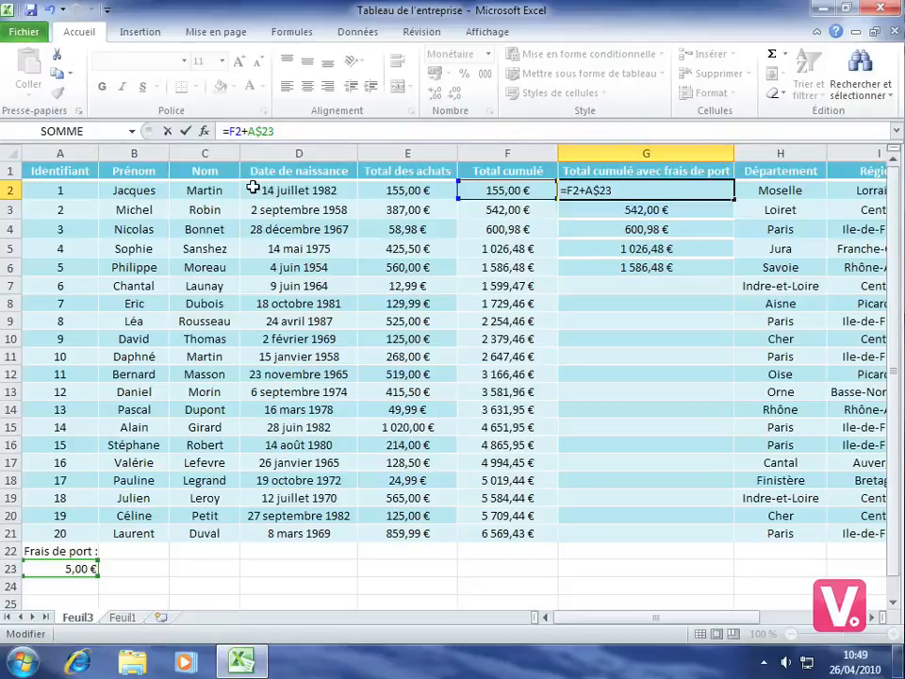
key("Return")
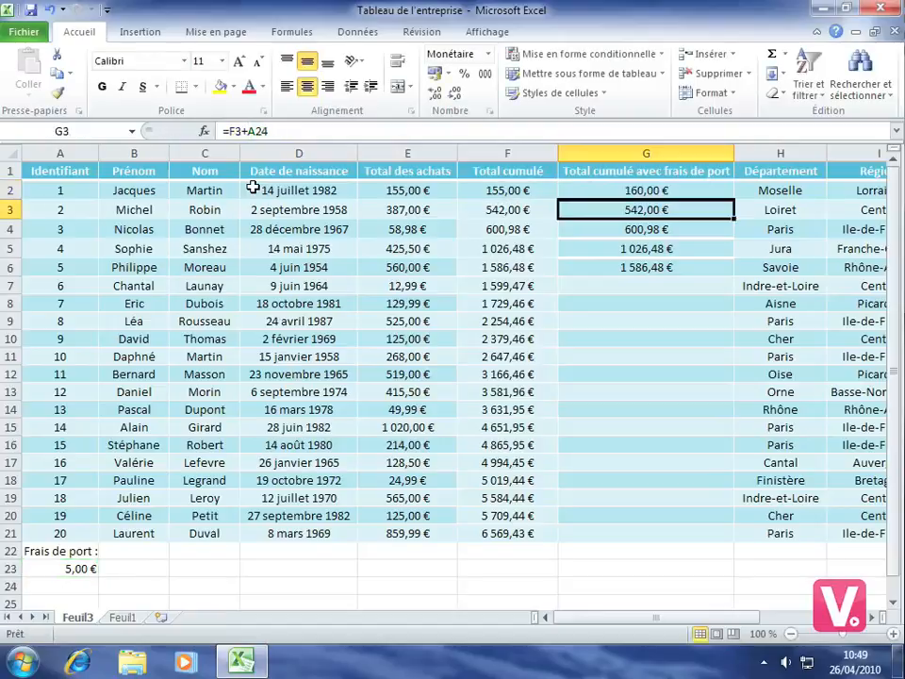
Step: Fill the corrected formula from G2 down to G21, then deselect the filled range
left_click(666, 191)
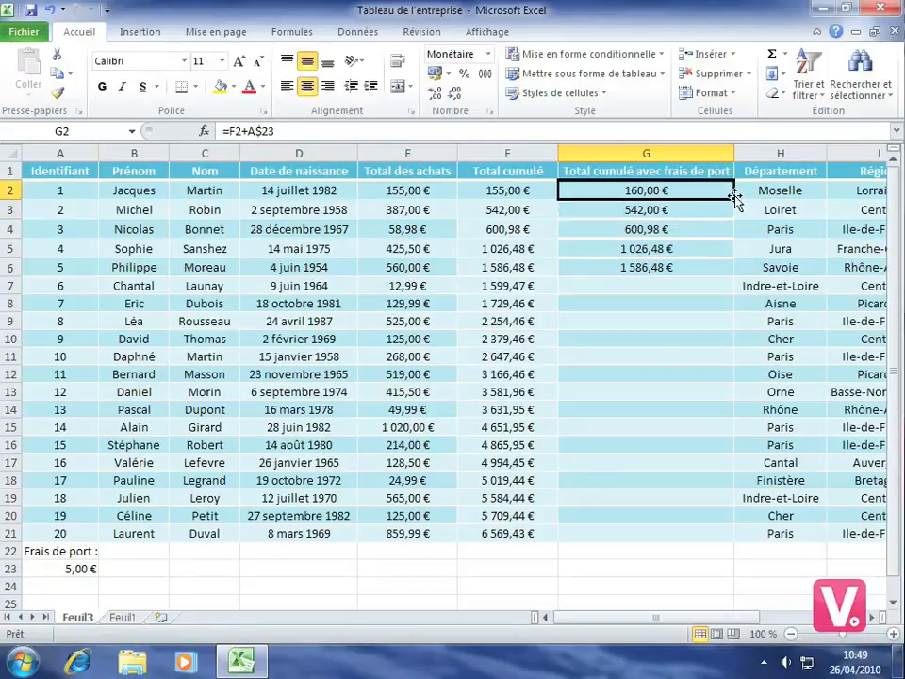
left_click_drag(734, 199, 699, 540)
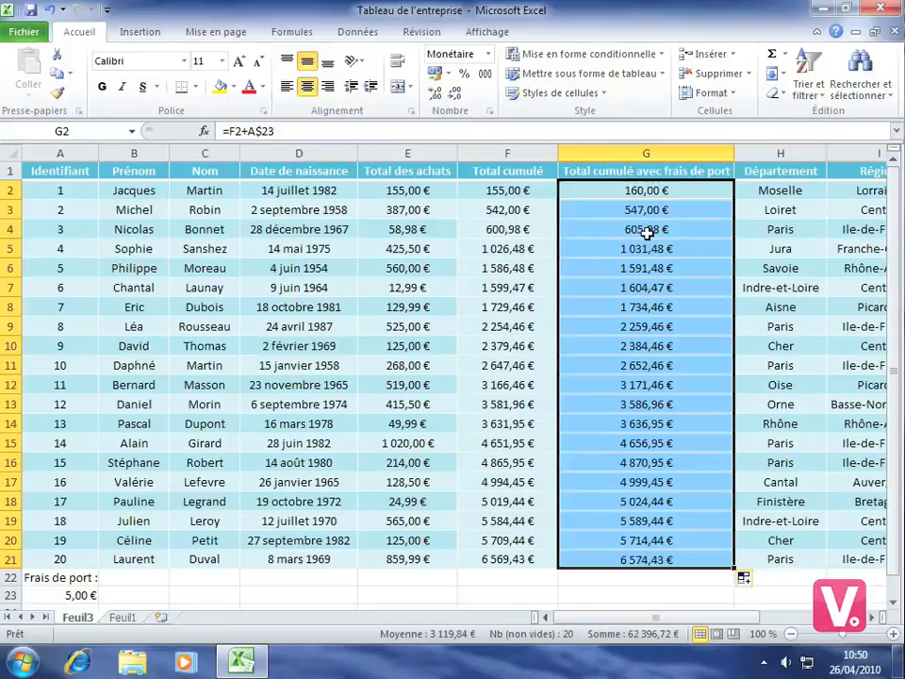
left_click(424, 343)
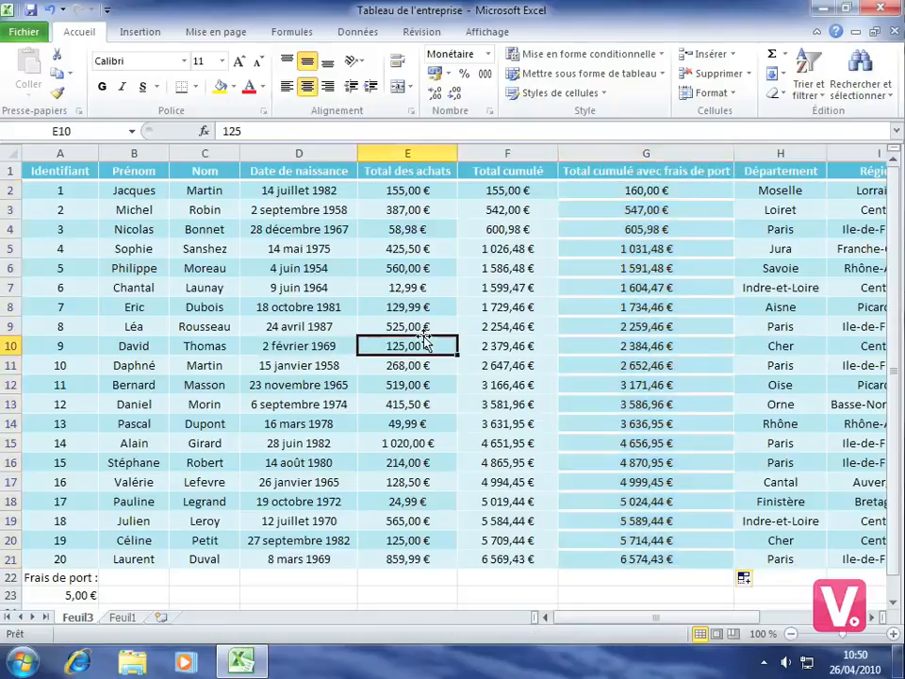